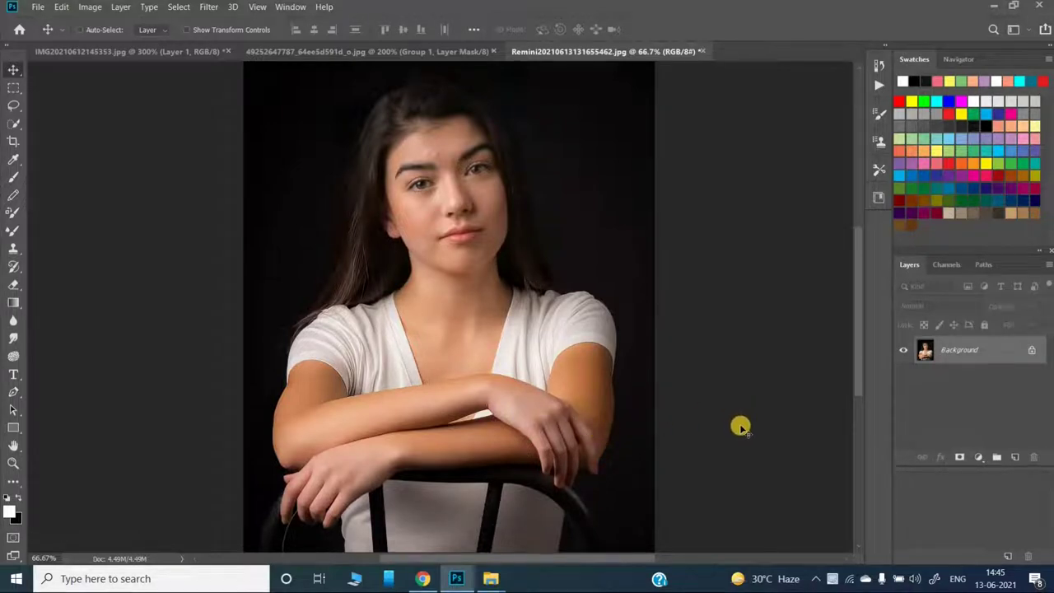
Step: Duplicate the background, convert Layer 1 to a smart object, then duplicate it as Layer 1 copy
{"action": "key", "text": "ctrl+j"}
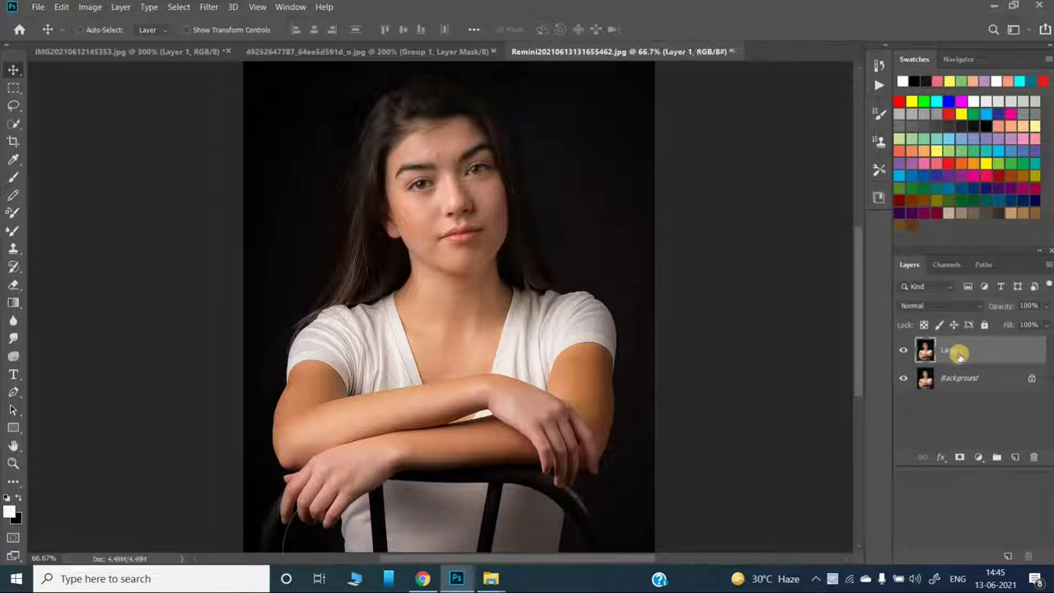
{"action": "left_click", "coordinate": [210, 10]}
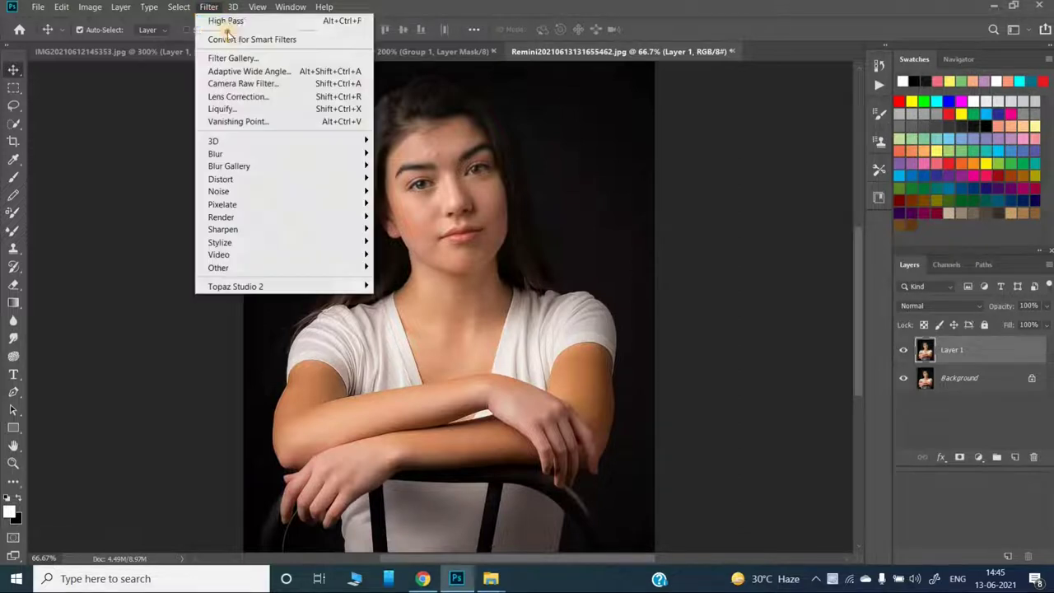
{"action": "left_click", "coordinate": [241, 41]}
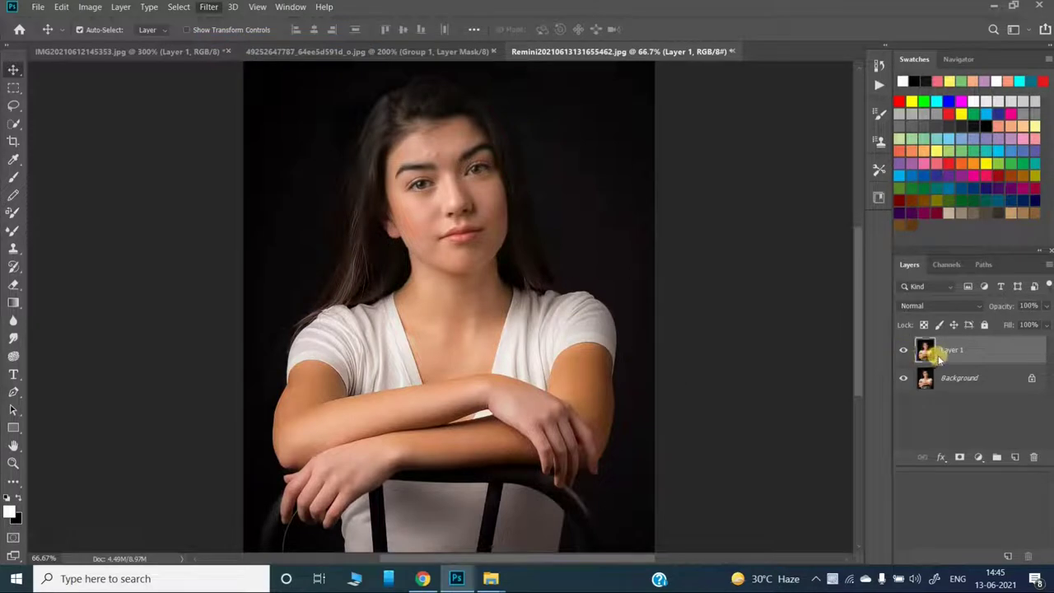
{"action": "left_click", "coordinate": [535, 238]}
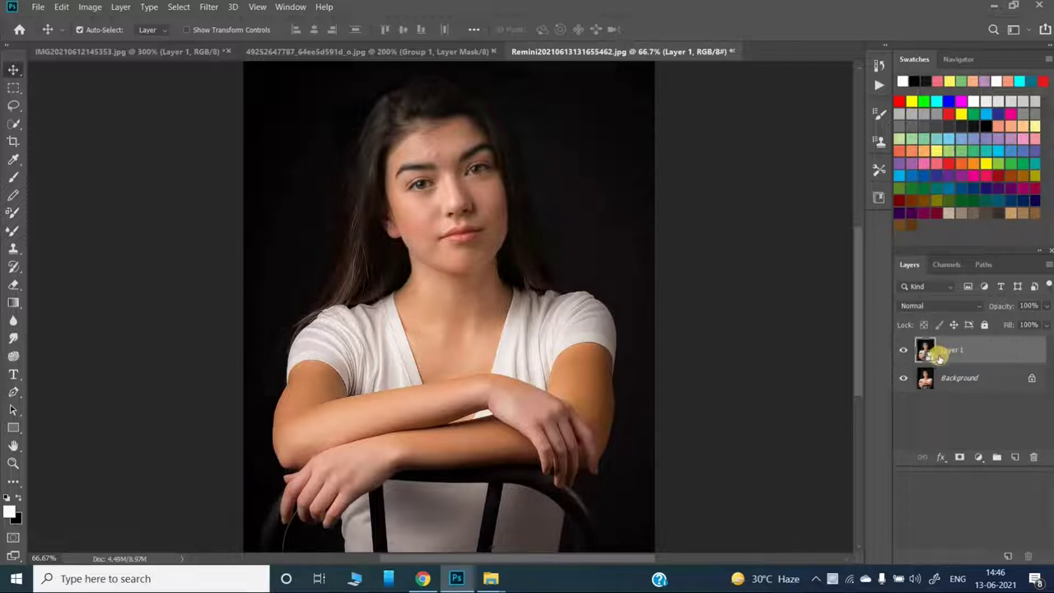
{"action": "key", "text": "ctrl+j"}
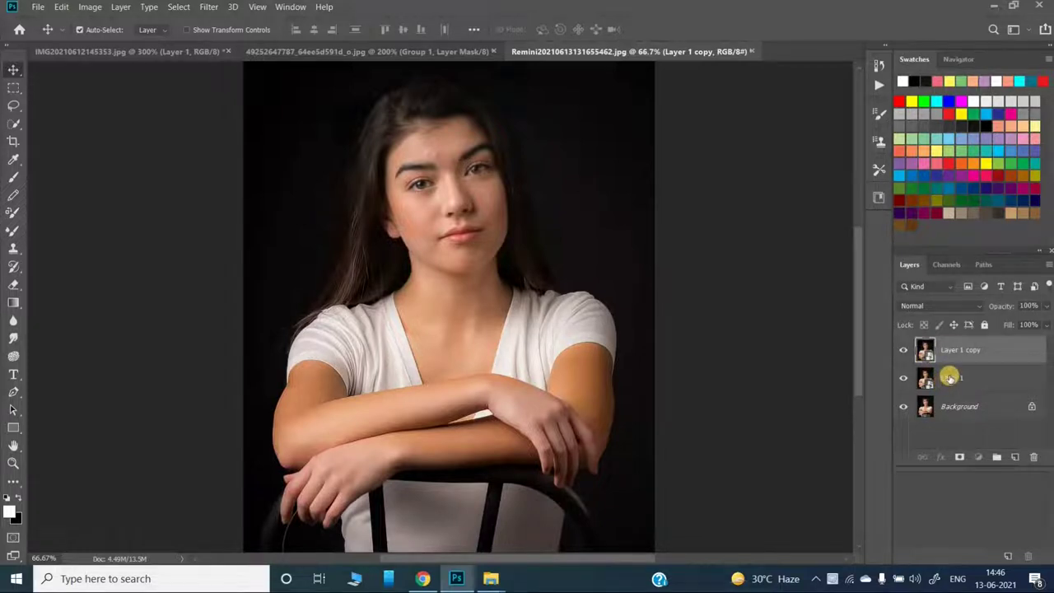
Step: Rename Layer 1 to 'color' and Layer 1 copy to 'Texture', then hide Texture
{"action": "left_click", "coordinate": [951, 377]}
{"action": "double_click", "coordinate": [955, 377]}
{"action": "type", "text": "color"}
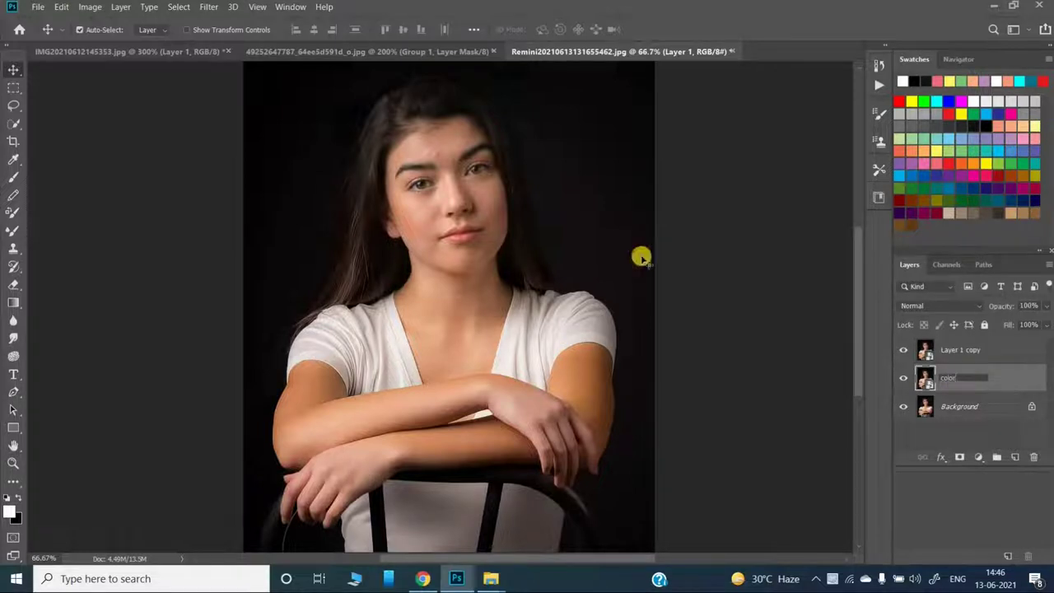
{"action": "key", "text": "Return"}
{"action": "left_click", "coordinate": [968, 350]}
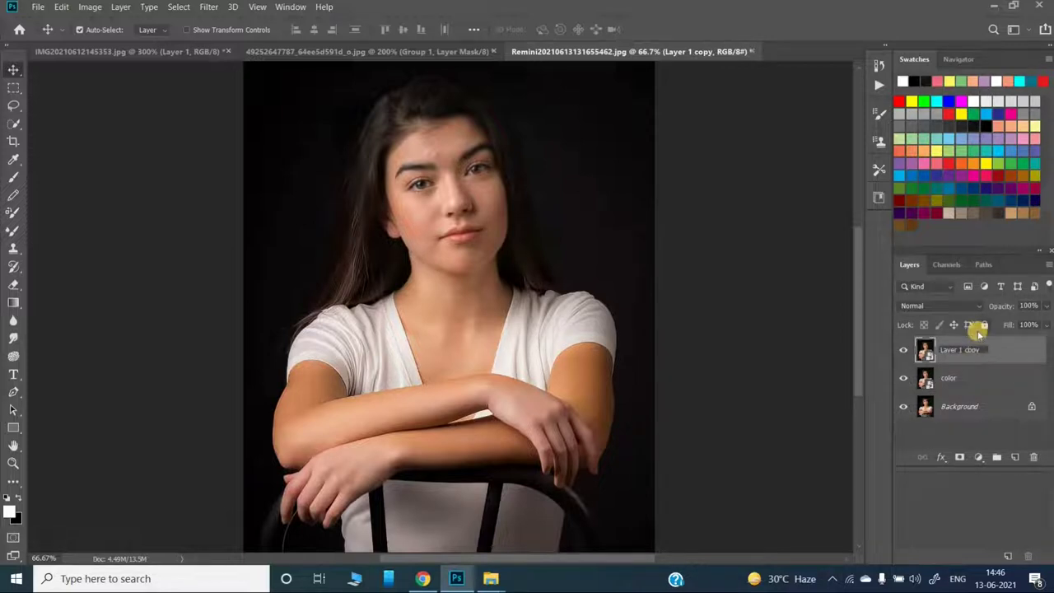
{"action": "double_click", "coordinate": [962, 348]}
{"action": "type", "text": "Texture"}
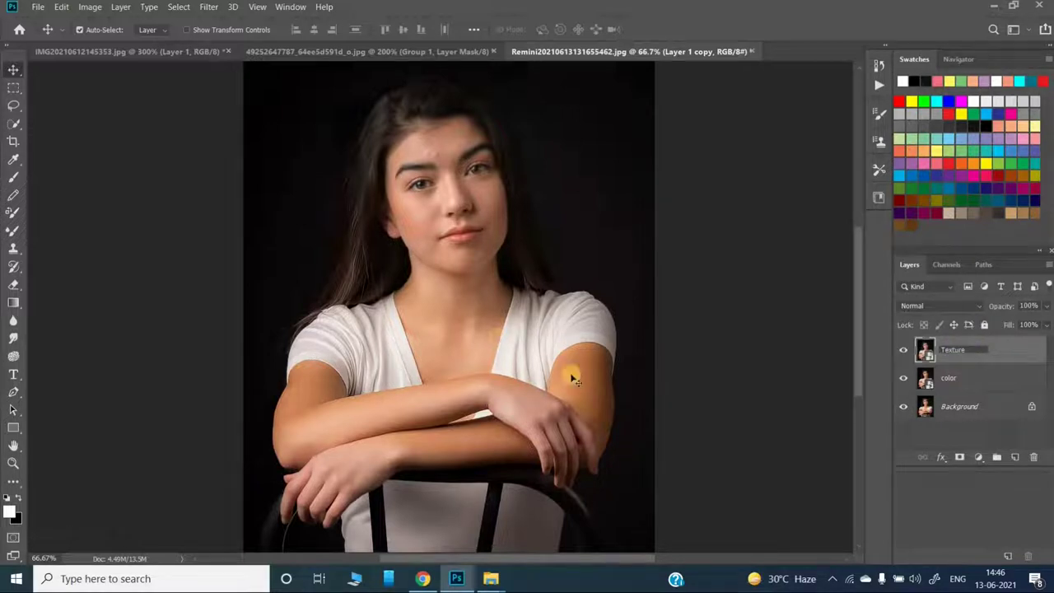
{"action": "key", "text": "Return"}
{"action": "left_click", "coordinate": [903, 350]}
Step: Apply an 8.0-pixel Gaussian Blur smart filter to the color layer
{"action": "left_click", "coordinate": [949, 378]}
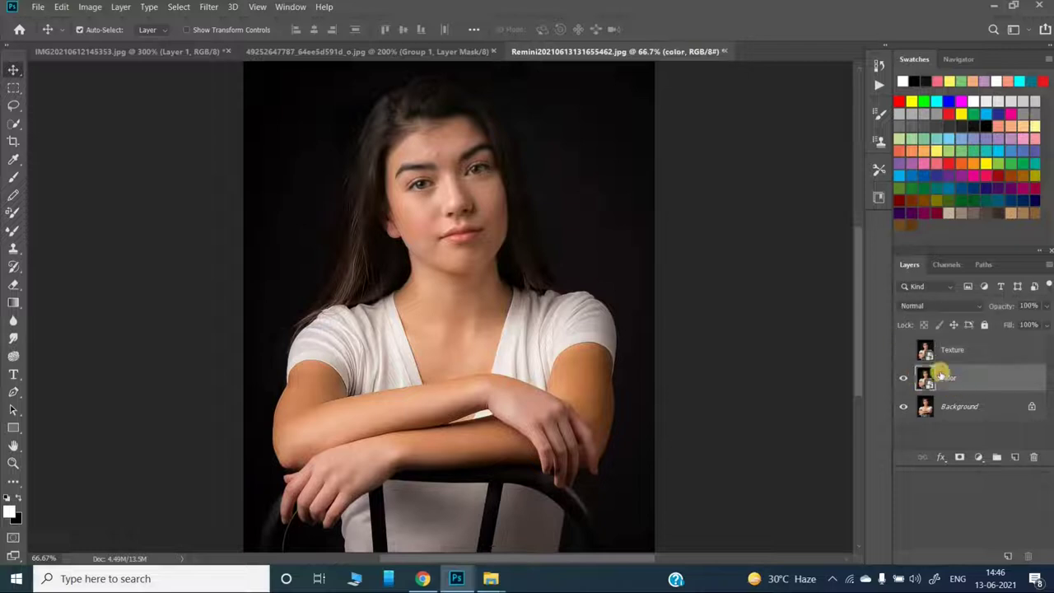
{"action": "left_click", "coordinate": [208, 7]}
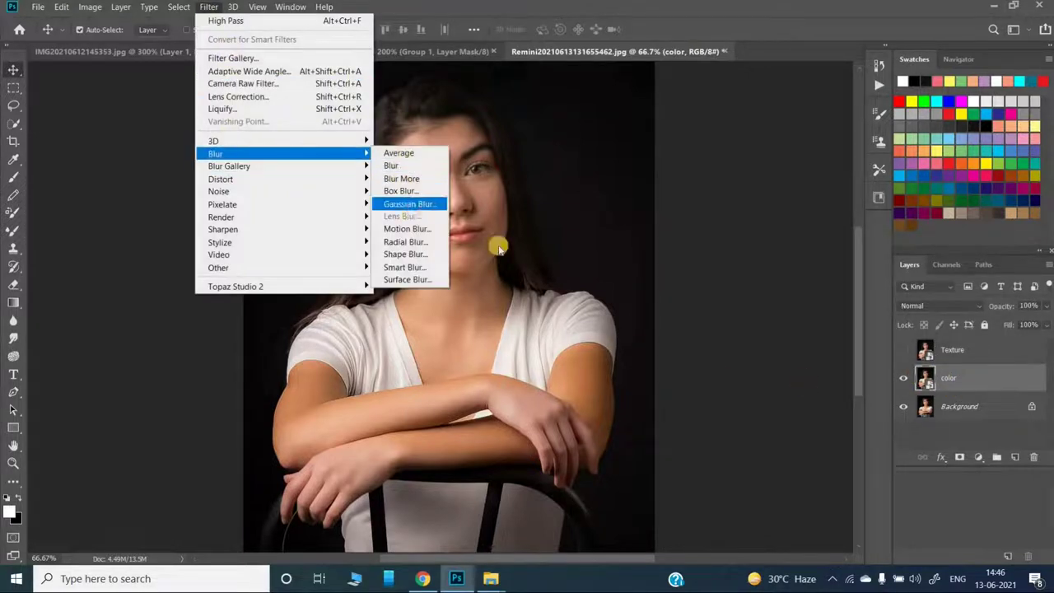
{"action": "left_click", "coordinate": [409, 204]}
{"action": "mouse_move", "coordinate": [777, 247]}
{"action": "left_mouse_down"}
{"action": "mouse_move", "coordinate": [793, 226]}
{"action": "mouse_move", "coordinate": [760, 193]}
{"action": "mouse_move", "coordinate": [796, 217]}
{"action": "mouse_move", "coordinate": [777, 189]}
{"action": "left_mouse_up"}
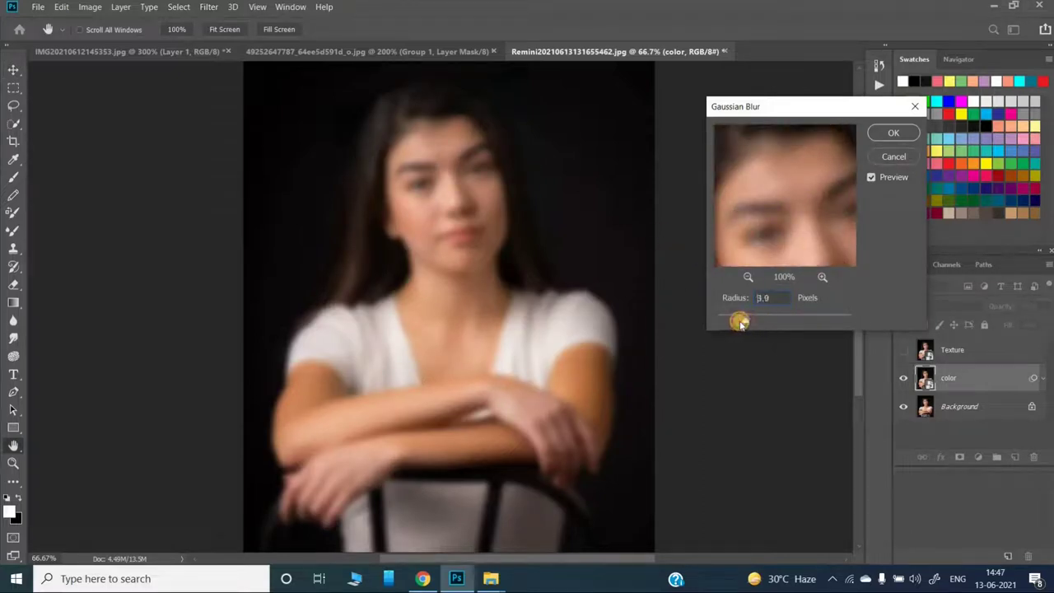
{"action": "left_click_drag", "start_coordinate": [740, 322], "coordinate": [764, 322]}
{"action": "left_click", "coordinate": [894, 133]}
Step: Show the Texture layer and apply a 1.0-pixel High Pass smart filter to it
{"action": "left_click", "coordinate": [921, 351]}
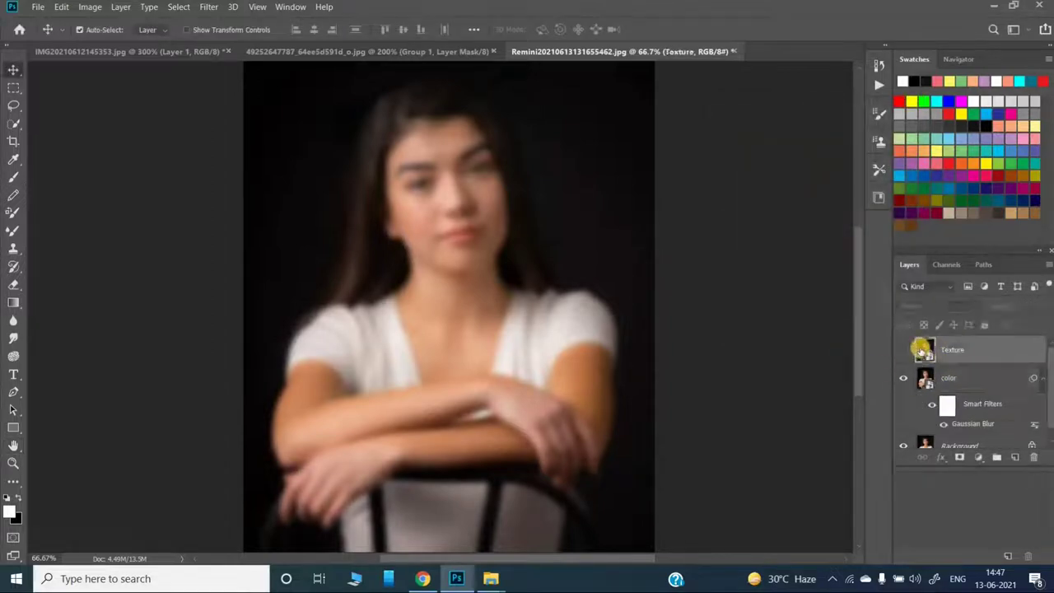
{"action": "left_click", "coordinate": [904, 350]}
{"action": "left_click", "coordinate": [206, 7]}
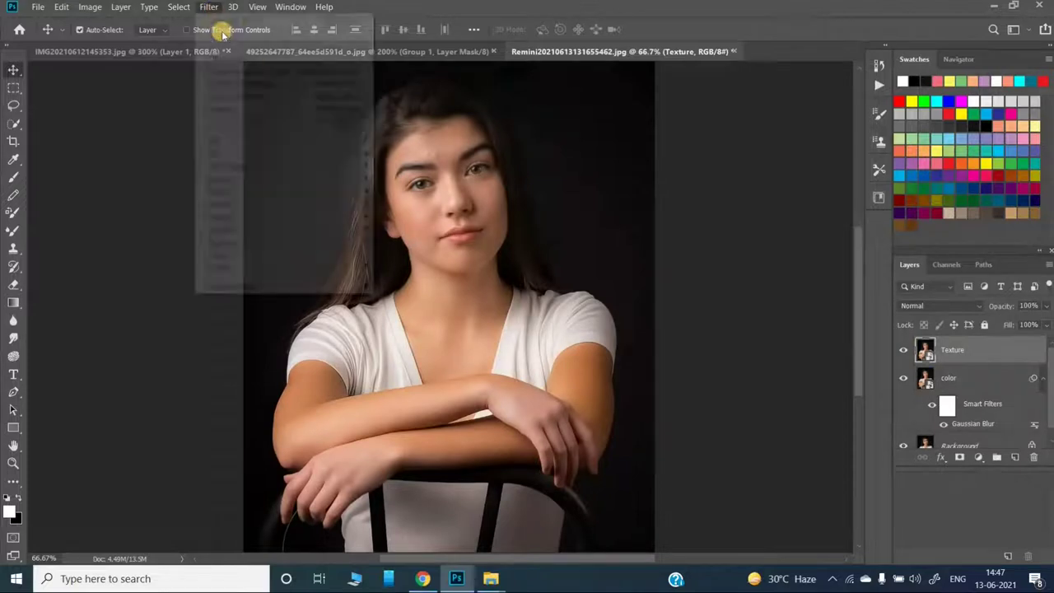
{"action": "left_click", "coordinate": [393, 278]}
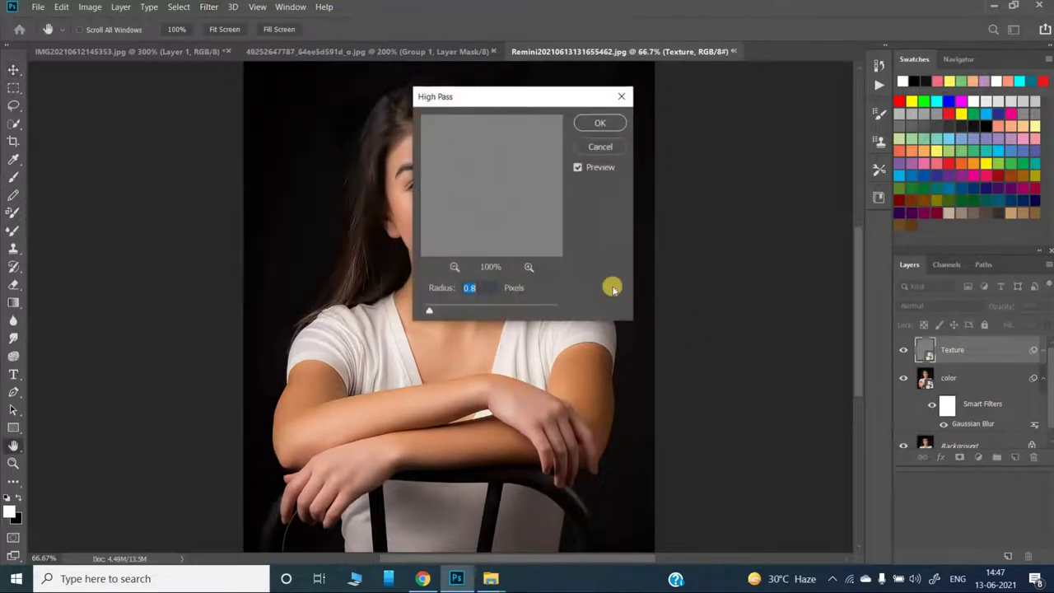
{"action": "left_click", "coordinate": [599, 123]}
Step: Set Texture's blend mode to Vivid Light and select the color layer
{"action": "left_click", "coordinate": [939, 309]}
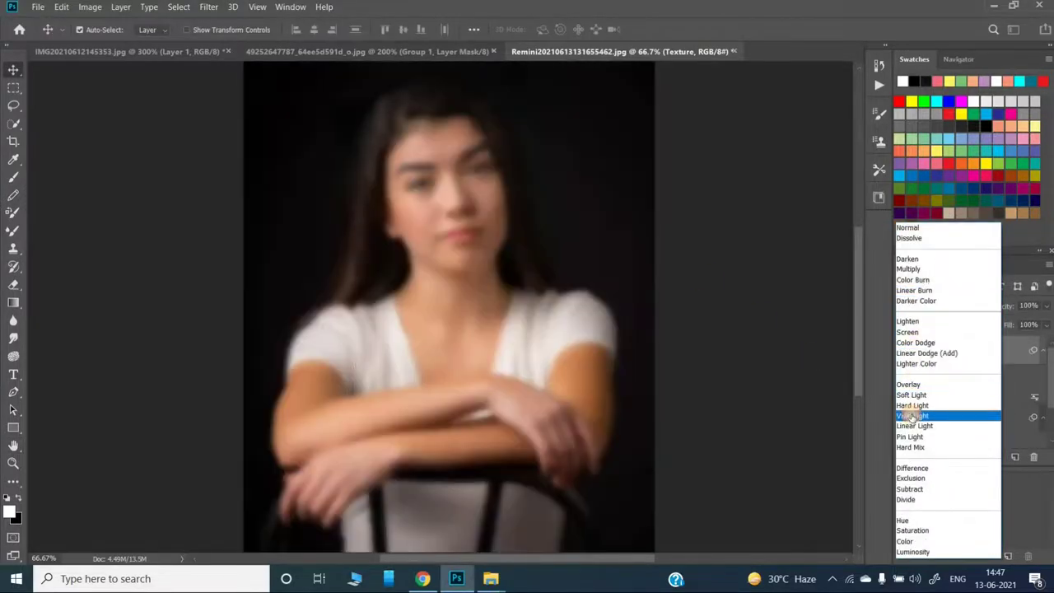
{"action": "left_click", "coordinate": [911, 416]}
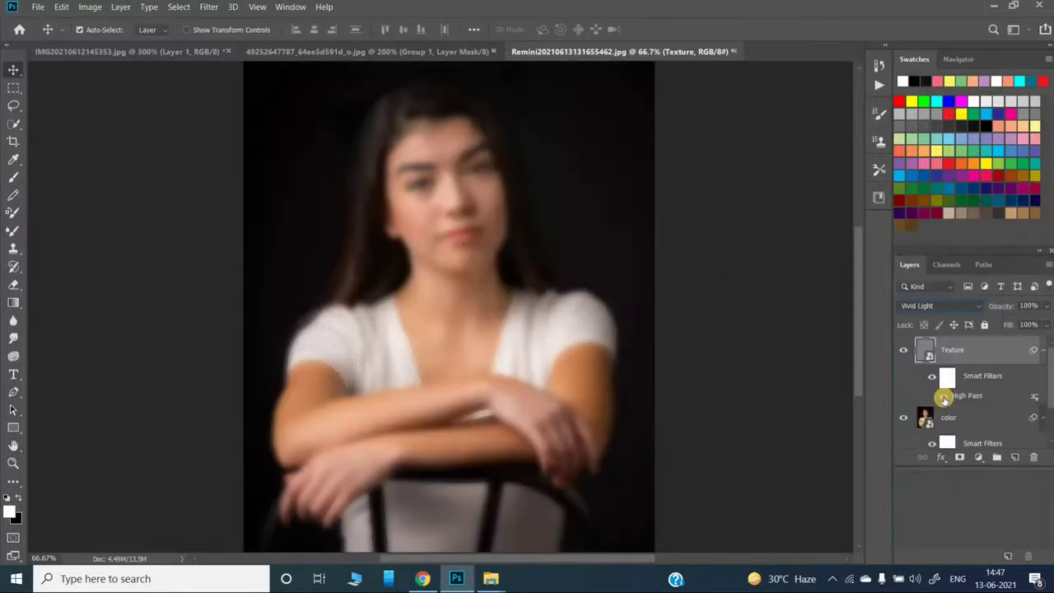
{"action": "left_click", "coordinate": [950, 419]}
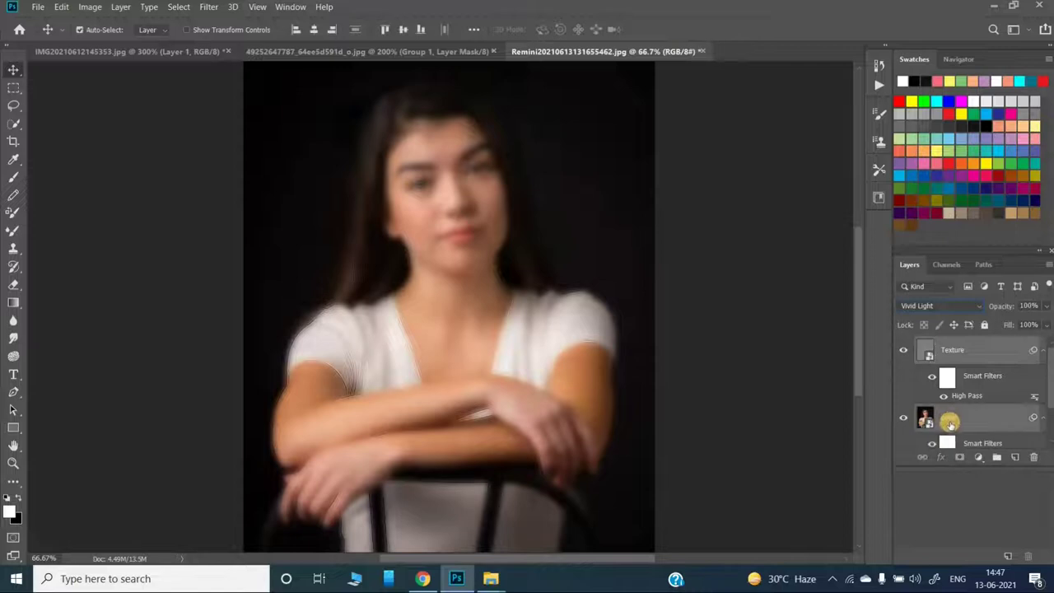
Step: Group color and Texture into Group 1 with a black hide-all mask, zoomed to 200% on the face
{"action": "key", "text": "ctrl+g"}
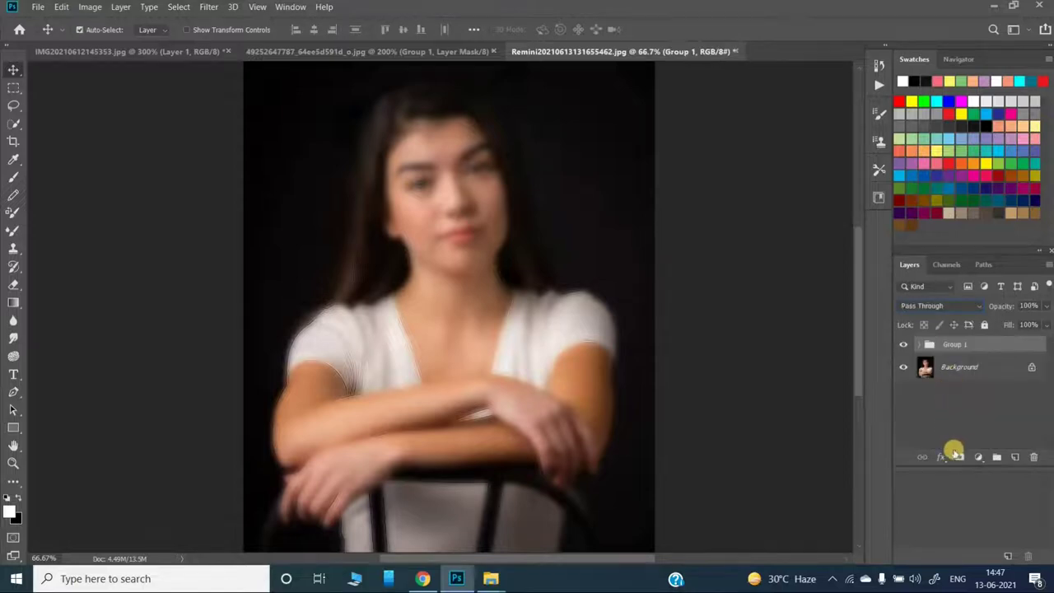
{"action": "left_click", "coordinate": [959, 457], "text": "alt"}
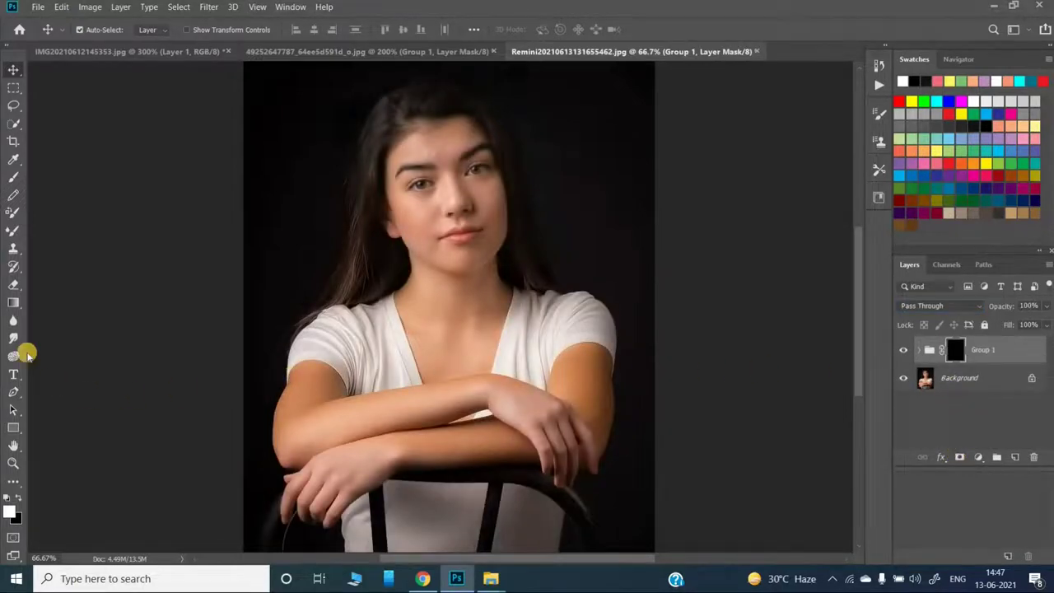
{"action": "key", "text": "ctrl+1"}
{"action": "left_click_drag", "start_coordinate": [575, 222], "coordinate": [572, 313]}
{"action": "key", "text": "ctrl+plus"}
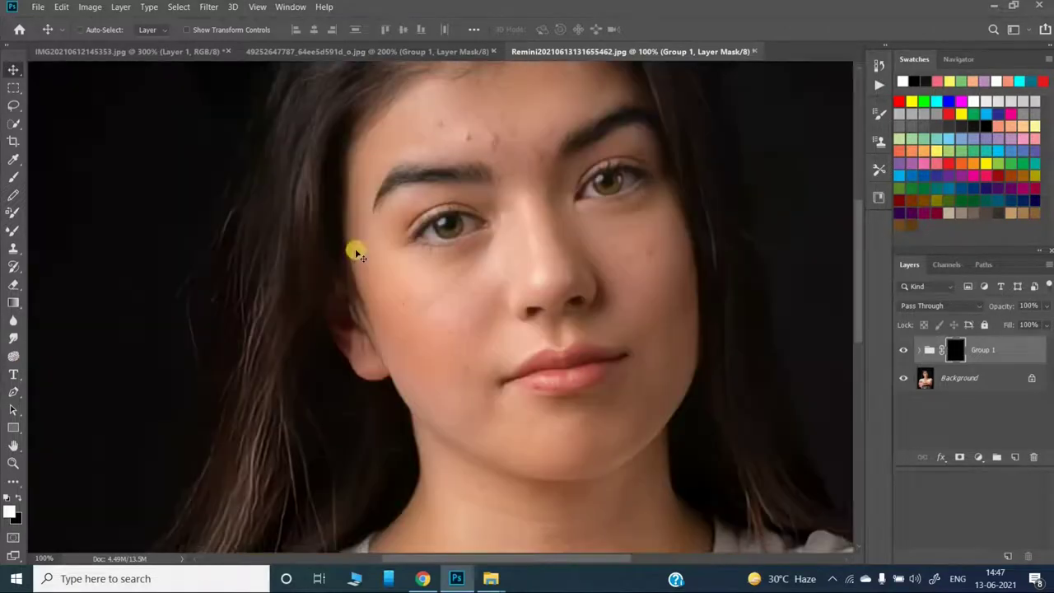
Step: Choose a Soft Round brush at 10 px with 0% hardness
{"action": "left_click", "coordinate": [13, 176]}
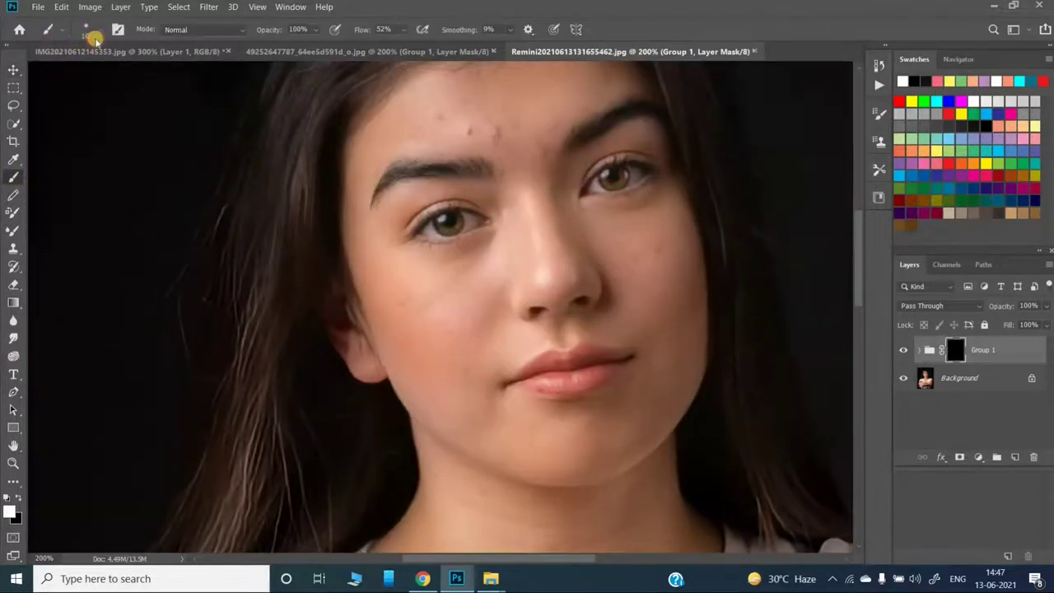
{"action": "left_click", "coordinate": [63, 29]}
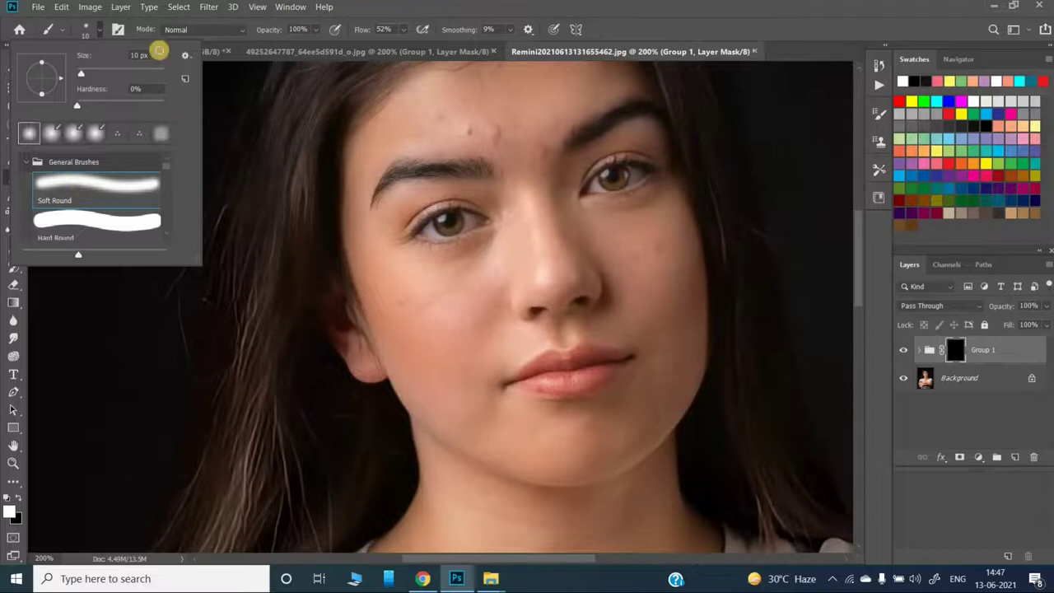
{"action": "left_click", "coordinate": [124, 33]}
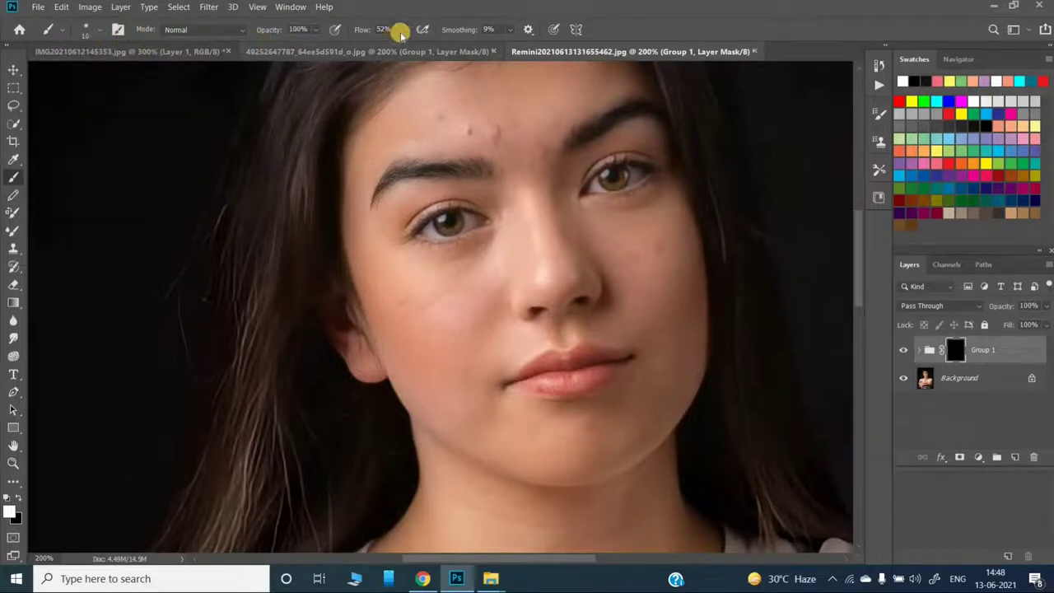
Step: Paint white on the Group 1 mask to reveal smoothed skin across the forehead
{"action": "left_click_drag", "start_coordinate": [505, 37], "coordinate": [512, 47]}
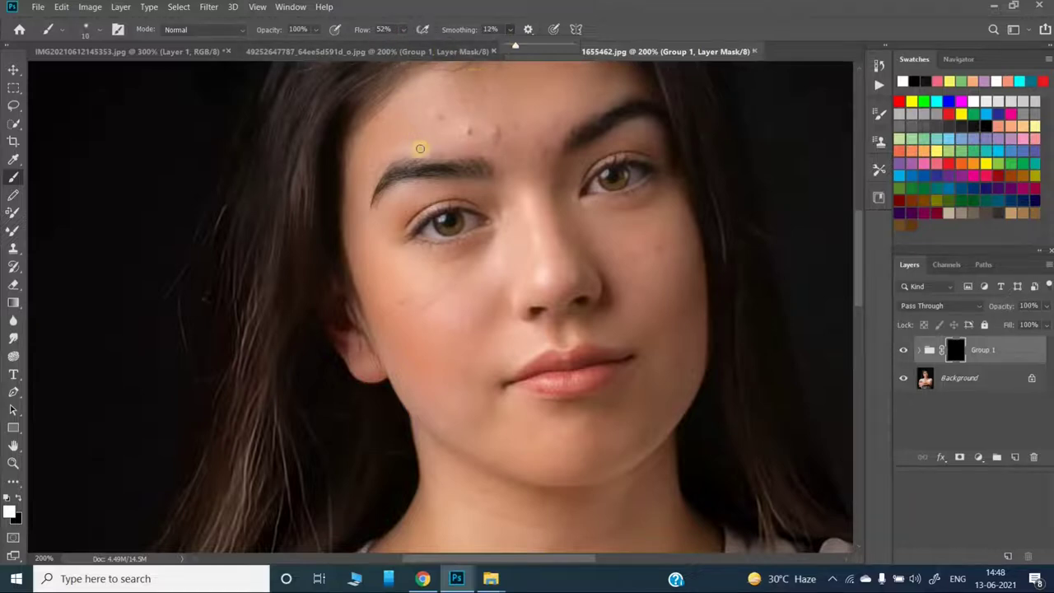
{"action": "left_click_drag", "start_coordinate": [429, 139], "coordinate": [429, 184]}
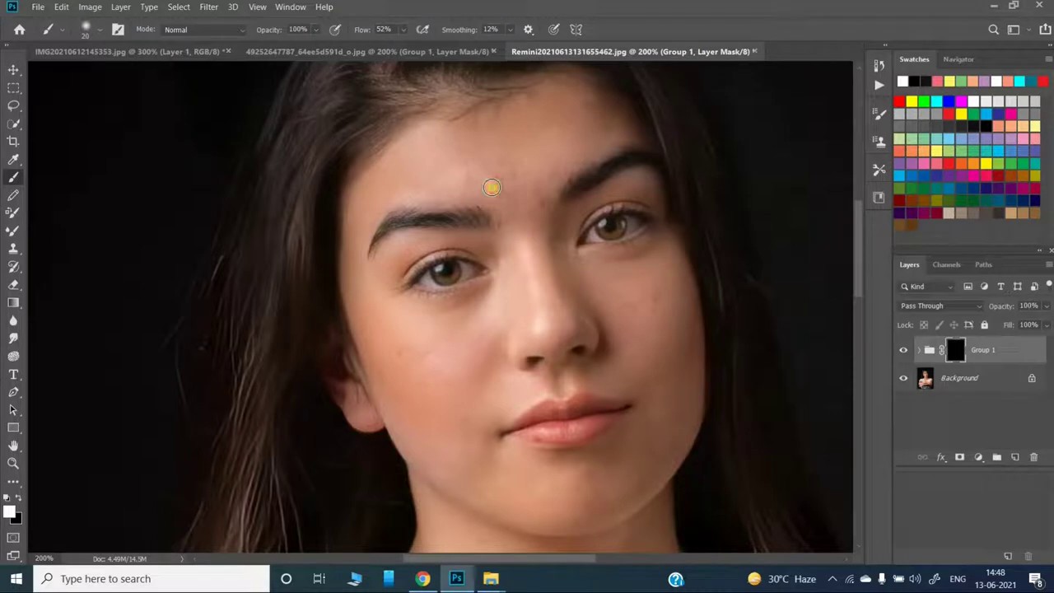
{"action": "mouse_move", "coordinate": [497, 192]}
{"action": "left_mouse_down"}
{"action": "mouse_move", "coordinate": [537, 205]}
{"action": "mouse_move", "coordinate": [550, 181]}
{"action": "mouse_move", "coordinate": [523, 206]}
{"action": "left_mouse_up"}
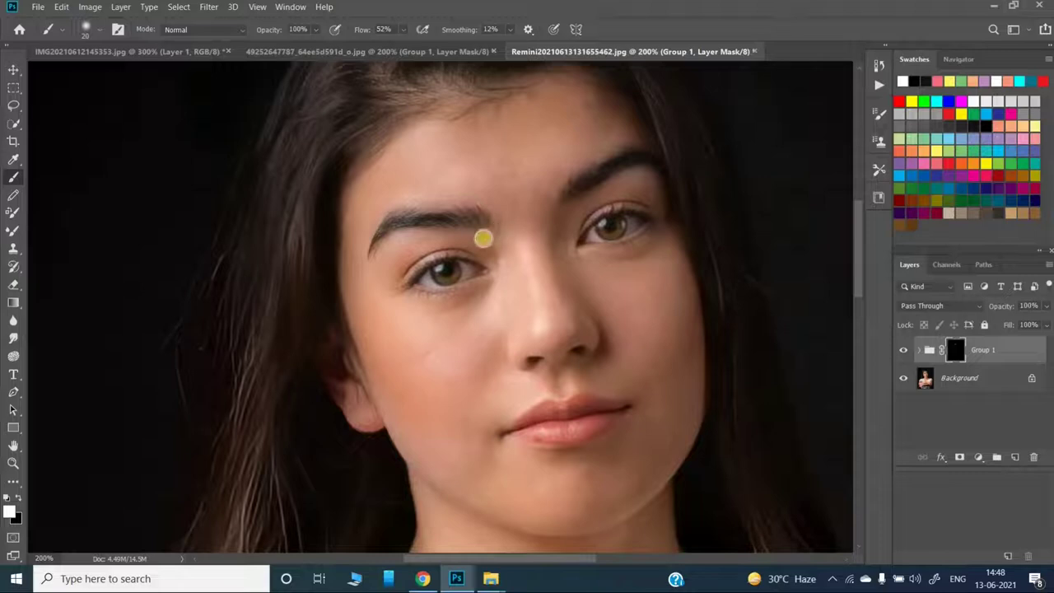
{"action": "mouse_move", "coordinate": [474, 215]}
{"action": "left_mouse_down"}
{"action": "mouse_move", "coordinate": [401, 179]}
{"action": "mouse_move", "coordinate": [473, 151]}
{"action": "left_mouse_up"}
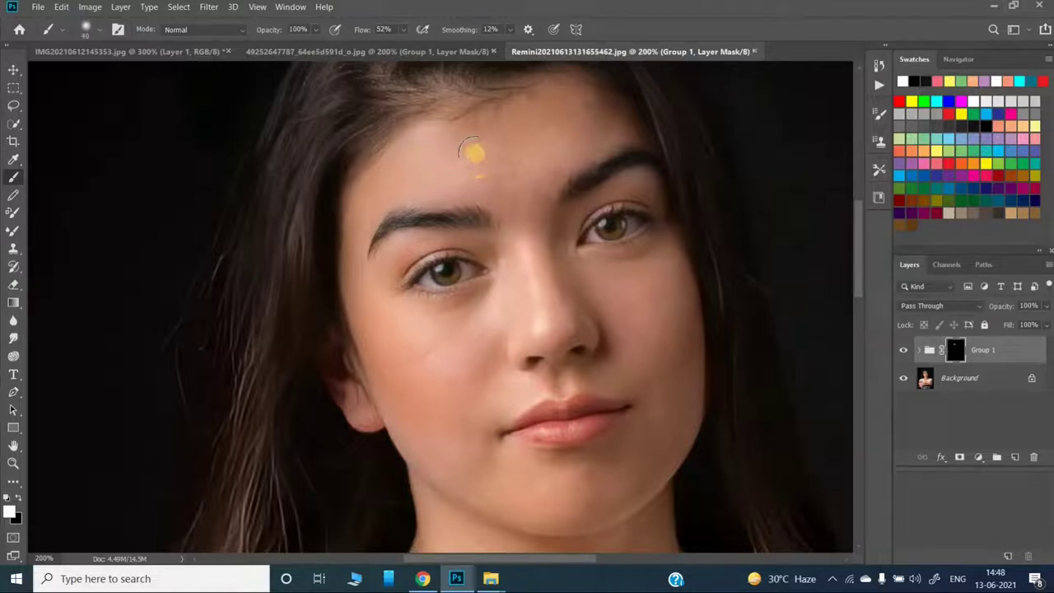
{"action": "left_click_drag", "start_coordinate": [512, 118], "coordinate": [541, 113]}
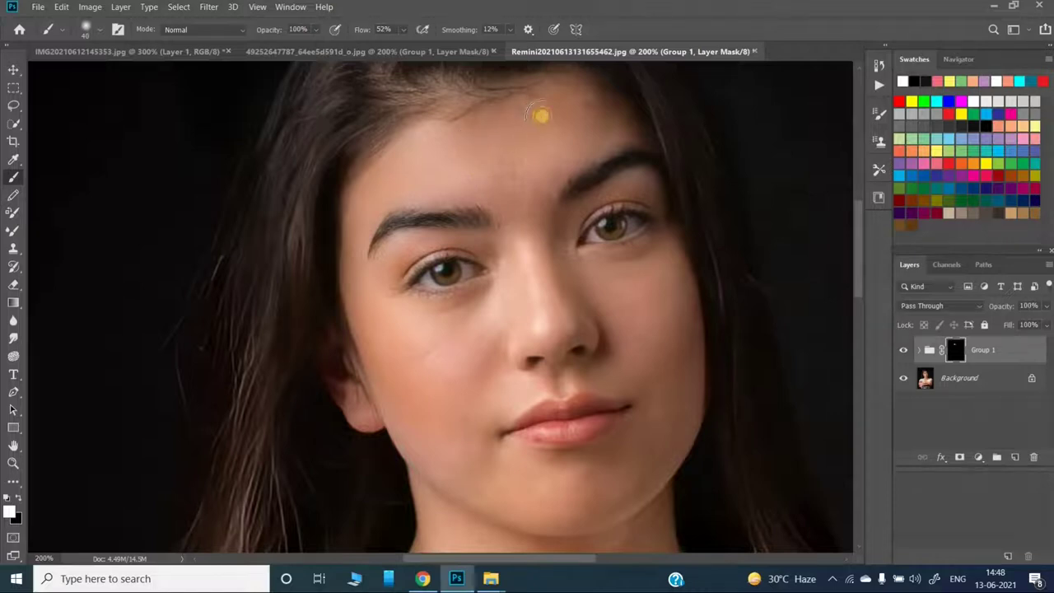
{"action": "left_click_drag", "start_coordinate": [505, 190], "coordinate": [534, 208]}
{"action": "left_click_drag", "start_coordinate": [586, 107], "coordinate": [612, 134]}
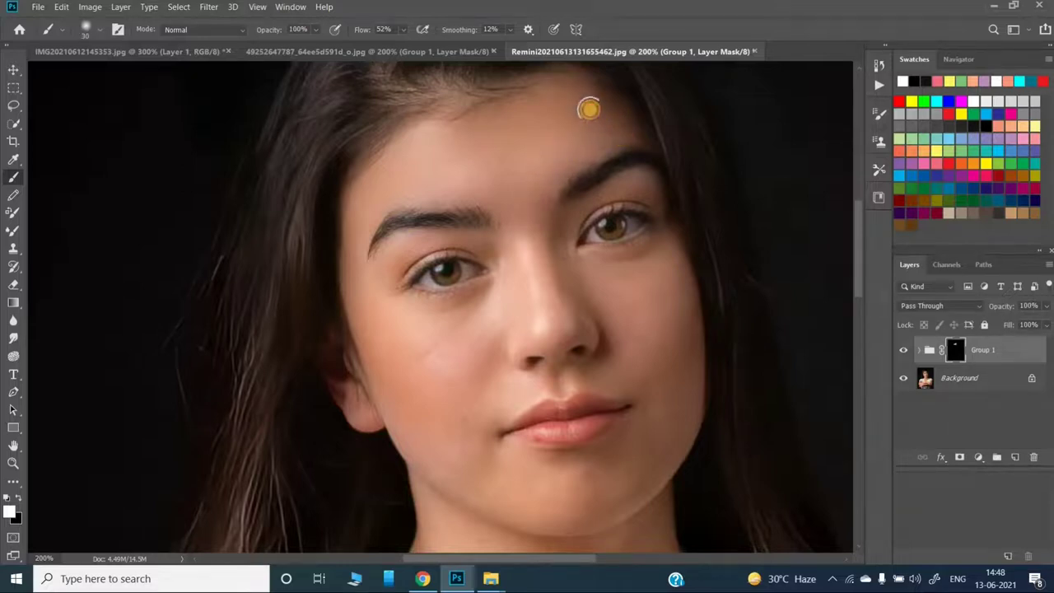
{"action": "left_click", "coordinate": [588, 105]}
Step: With a smaller brush, smooth between the brows, over the brow and under the eye
{"action": "left_click", "coordinate": [527, 228]}
{"action": "key", "text": "bracketleft"}
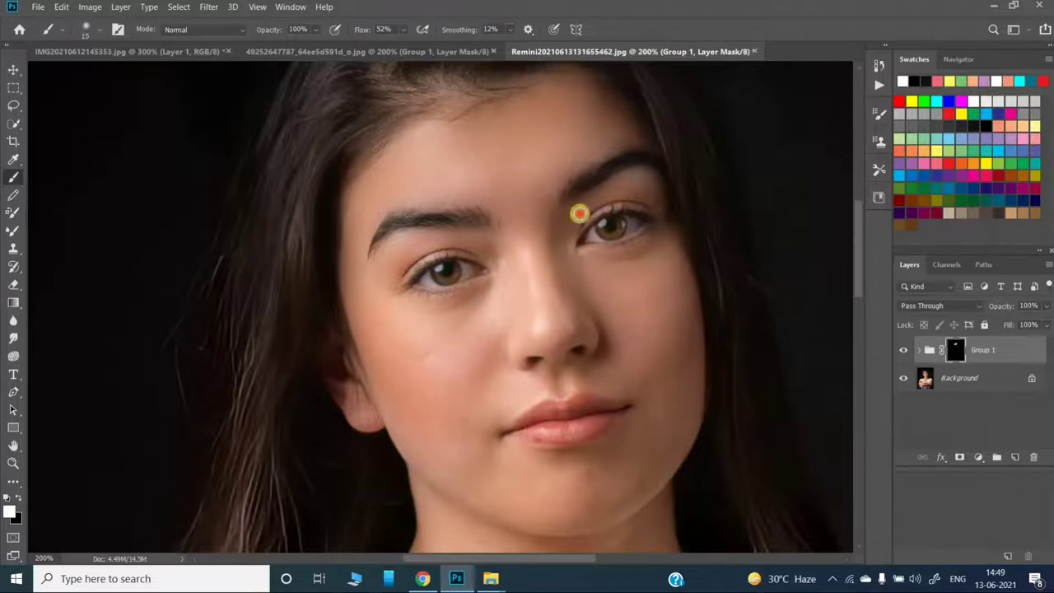
{"action": "mouse_move", "coordinate": [609, 196]}
{"action": "left_mouse_down"}
{"action": "mouse_move", "coordinate": [641, 176]}
{"action": "mouse_move", "coordinate": [640, 194]}
{"action": "mouse_move", "coordinate": [659, 204]}
{"action": "mouse_move", "coordinate": [626, 191]}
{"action": "left_mouse_up"}
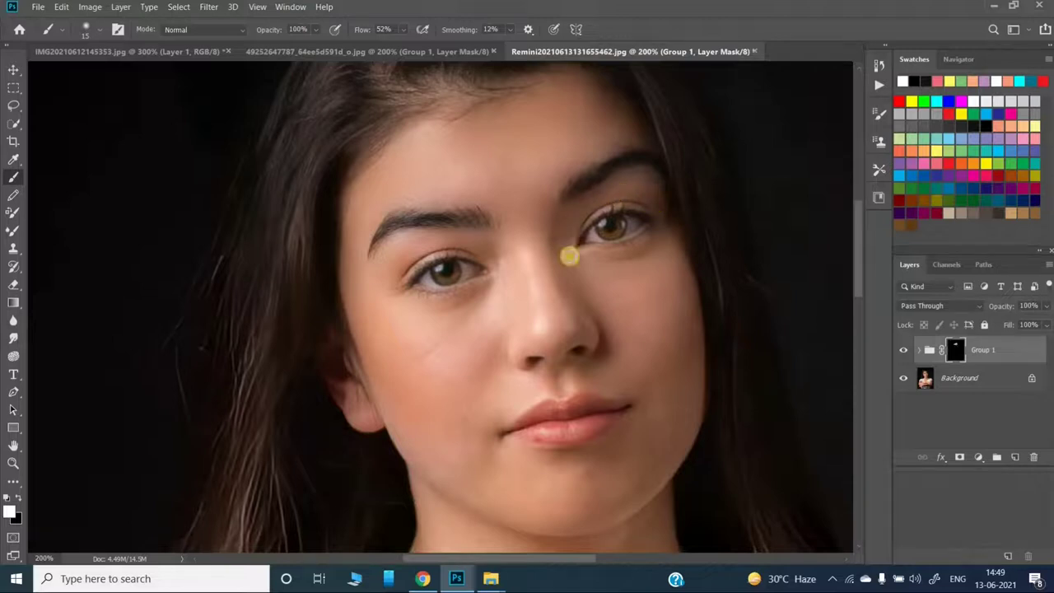
{"action": "mouse_move", "coordinate": [602, 256]}
{"action": "left_mouse_down"}
{"action": "mouse_move", "coordinate": [643, 244]}
{"action": "mouse_move", "coordinate": [659, 254]}
{"action": "left_mouse_up"}
Step: With a 30 px brush, paint smoothing over the chin, below the lip and along the jaw
{"action": "key", "text": "bracketright"}
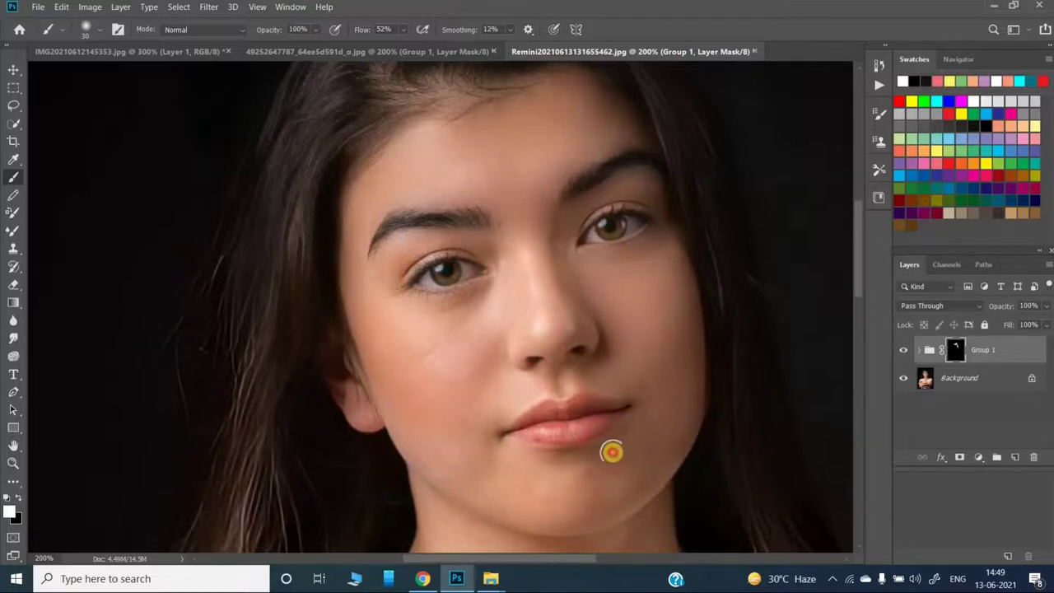
{"action": "left_click_drag", "start_coordinate": [552, 505], "coordinate": [546, 499]}
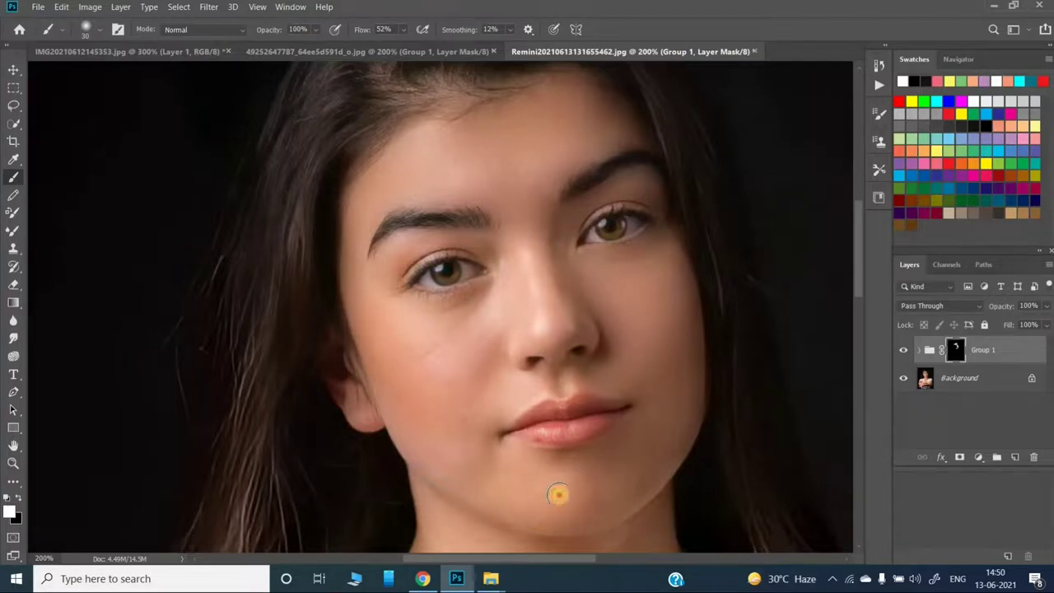
{"action": "mouse_move", "coordinate": [570, 479]}
{"action": "left_mouse_down"}
{"action": "mouse_move", "coordinate": [546, 478]}
{"action": "mouse_move", "coordinate": [560, 459]}
{"action": "left_mouse_up"}
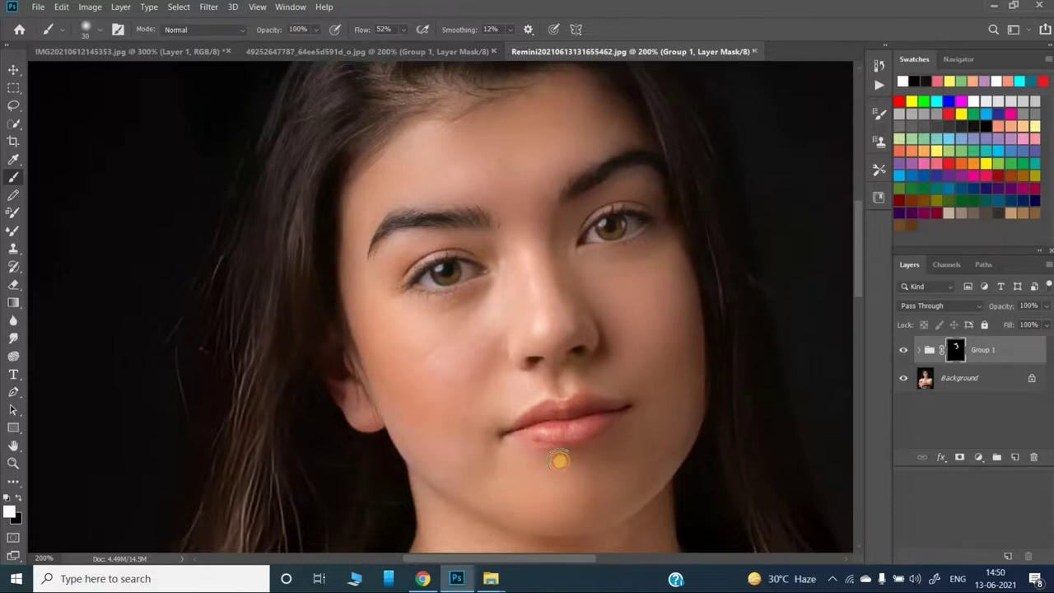
{"action": "left_click_drag", "start_coordinate": [626, 434], "coordinate": [662, 414]}
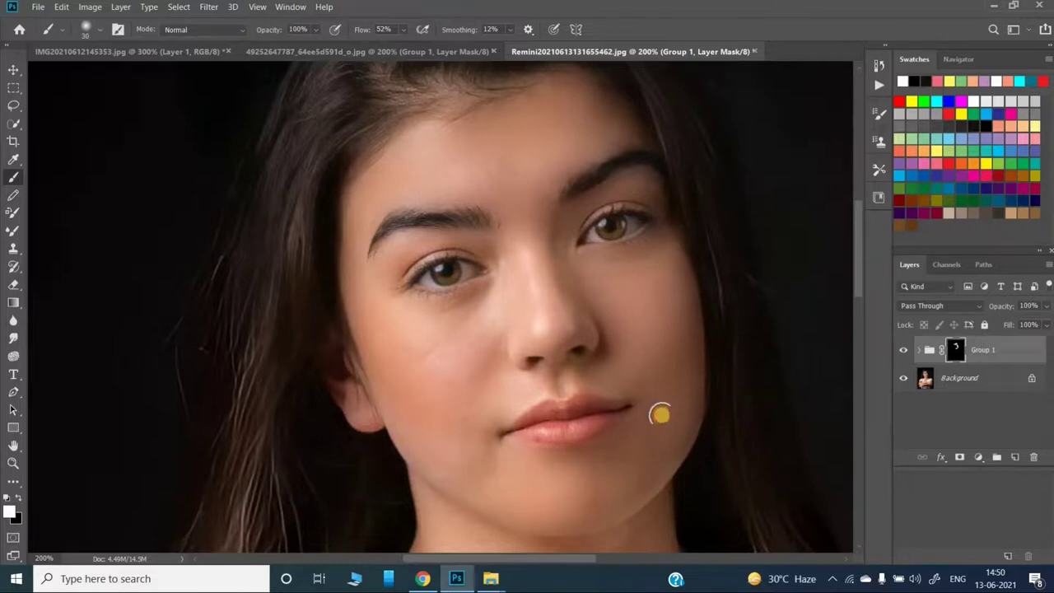
{"action": "left_click_drag", "start_coordinate": [478, 447], "coordinate": [427, 459]}
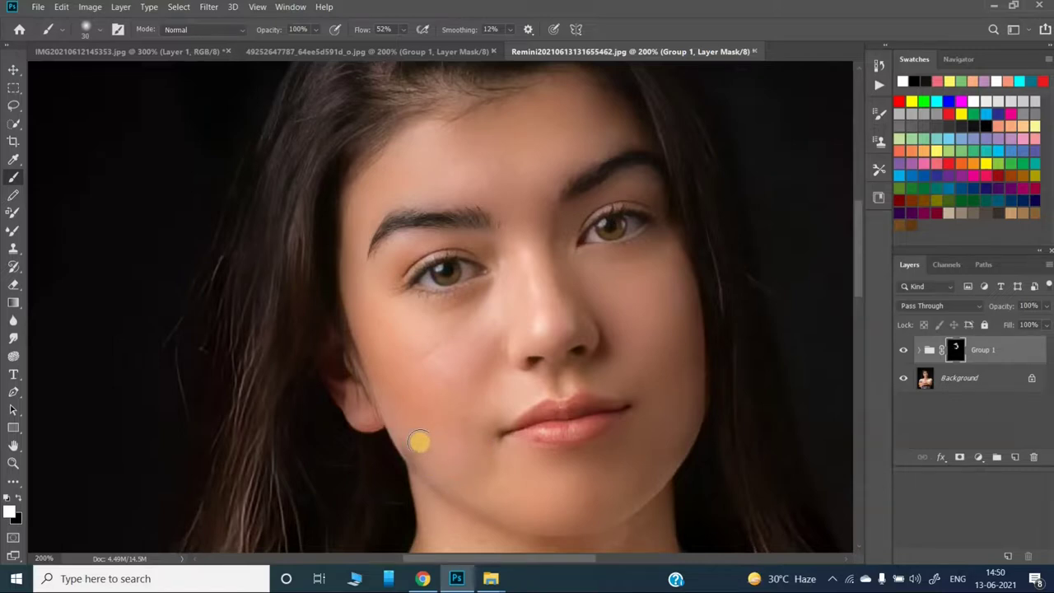
{"action": "mouse_move", "coordinate": [427, 449]}
{"action": "left_mouse_down"}
{"action": "mouse_move", "coordinate": [416, 447]}
{"action": "mouse_move", "coordinate": [444, 405]}
{"action": "mouse_move", "coordinate": [393, 398]}
{"action": "mouse_move", "coordinate": [374, 348]}
{"action": "left_mouse_up"}
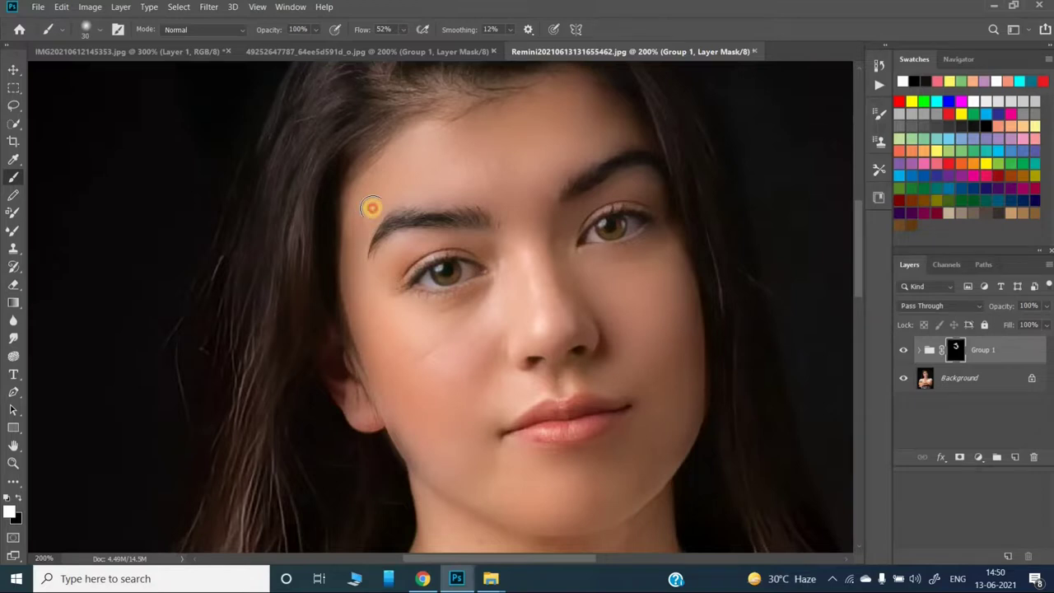
Step: Paint smoothing over the brow, nose bridge and cheek, enlarging the brush to 30 px
{"action": "left_click_drag", "start_coordinate": [388, 266], "coordinate": [427, 241]}
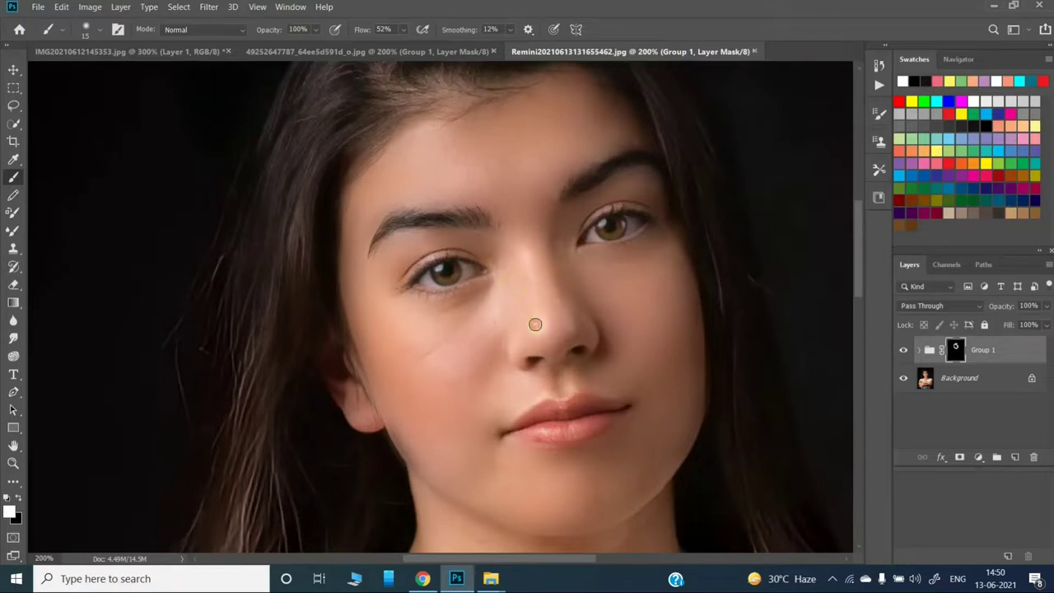
{"action": "mouse_move", "coordinate": [579, 264]}
{"action": "left_mouse_down"}
{"action": "mouse_move", "coordinate": [561, 274]}
{"action": "mouse_move", "coordinate": [572, 317]}
{"action": "left_mouse_up"}
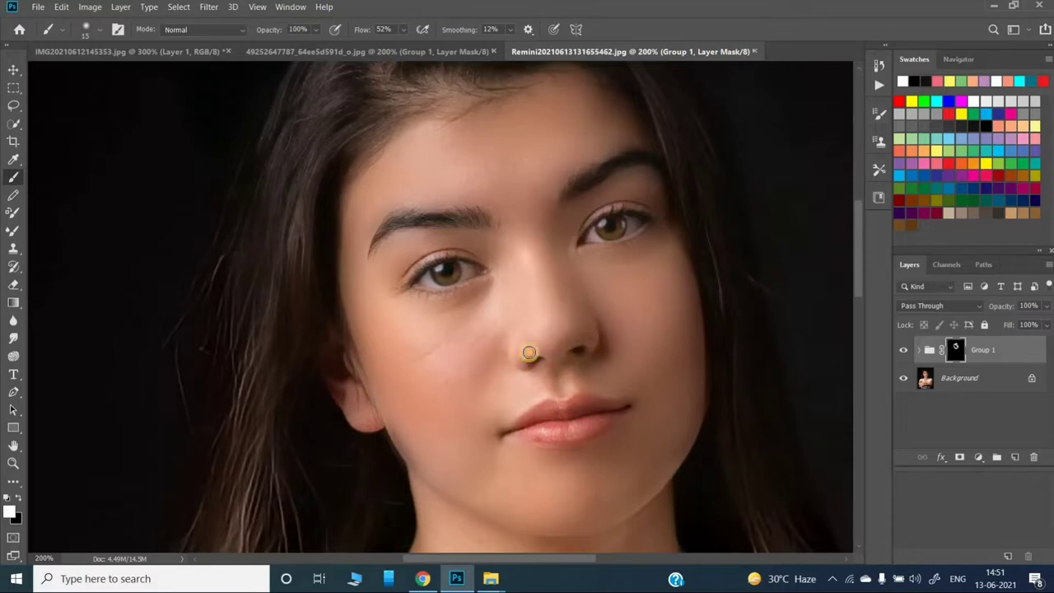
{"action": "mouse_move", "coordinate": [506, 368]}
{"action": "left_mouse_down"}
{"action": "mouse_move", "coordinate": [462, 380]}
{"action": "mouse_move", "coordinate": [467, 348]}
{"action": "mouse_move", "coordinate": [447, 325]}
{"action": "mouse_move", "coordinate": [485, 320]}
{"action": "mouse_move", "coordinate": [416, 371]}
{"action": "left_mouse_up"}
{"action": "key", "text": "bracketright"}
{"action": "key", "text": "bracketright"}
{"action": "key", "text": "bracketright"}
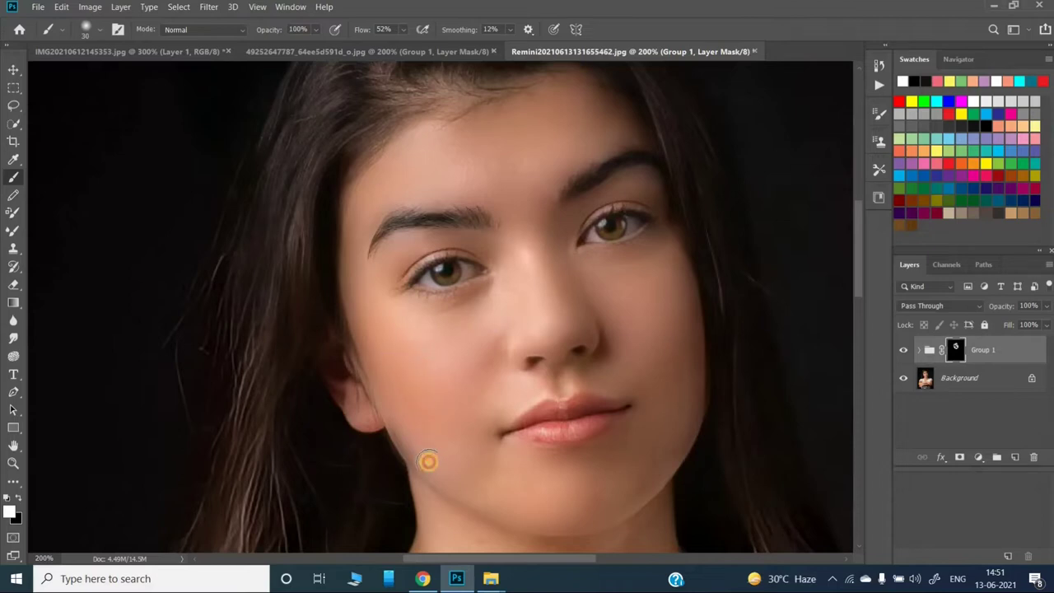
Step: Touch up above the upper lip with a smaller brush, then toggle Group 1 to compare with the original
{"action": "mouse_move", "coordinate": [437, 428]}
{"action": "left_mouse_down"}
{"action": "mouse_move", "coordinate": [424, 397]}
{"action": "mouse_move", "coordinate": [442, 304]}
{"action": "mouse_move", "coordinate": [408, 387]}
{"action": "left_mouse_up"}
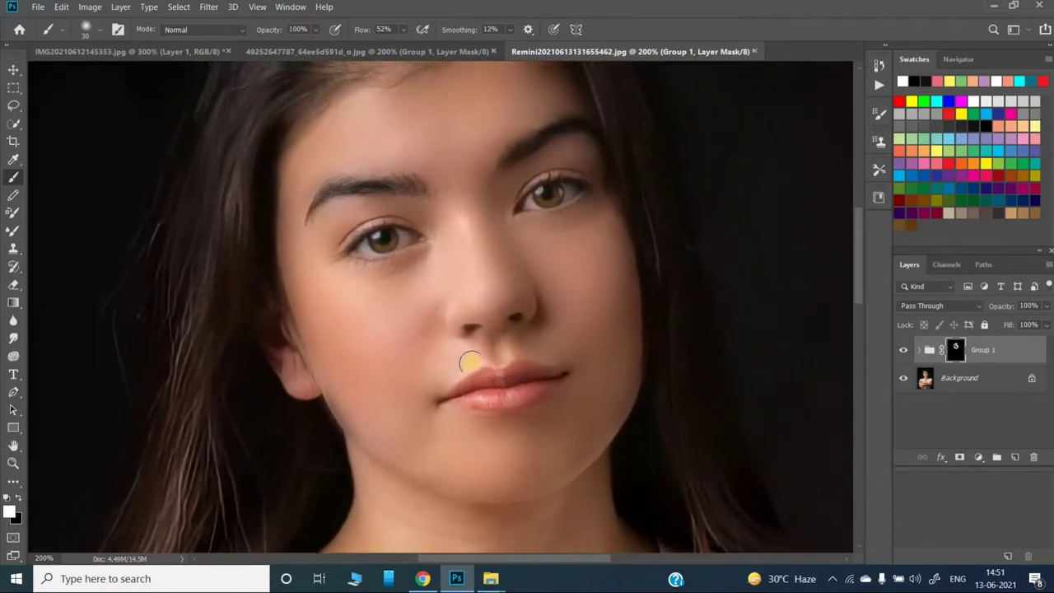
{"action": "key", "text": "bracketleft"}
{"action": "key", "text": "bracketleft"}
{"action": "key", "text": "bracketleft"}
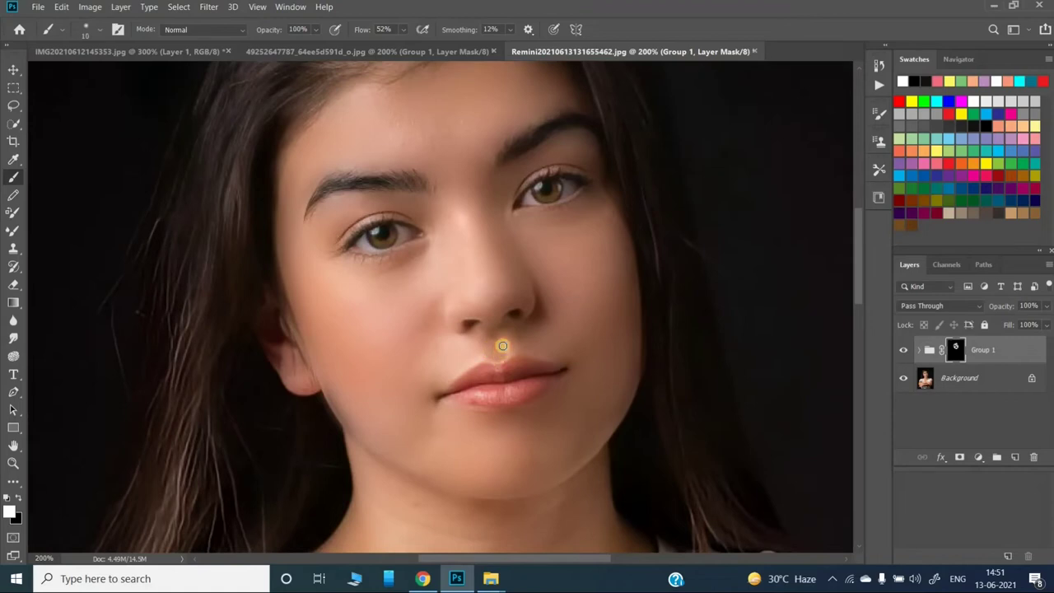
{"action": "mouse_move", "coordinate": [515, 343]}
{"action": "left_mouse_down"}
{"action": "mouse_move", "coordinate": [530, 333]}
{"action": "mouse_move", "coordinate": [567, 360]}
{"action": "left_mouse_up"}
{"action": "left_click", "coordinate": [901, 350]}
{"action": "left_click", "coordinate": [905, 352]}
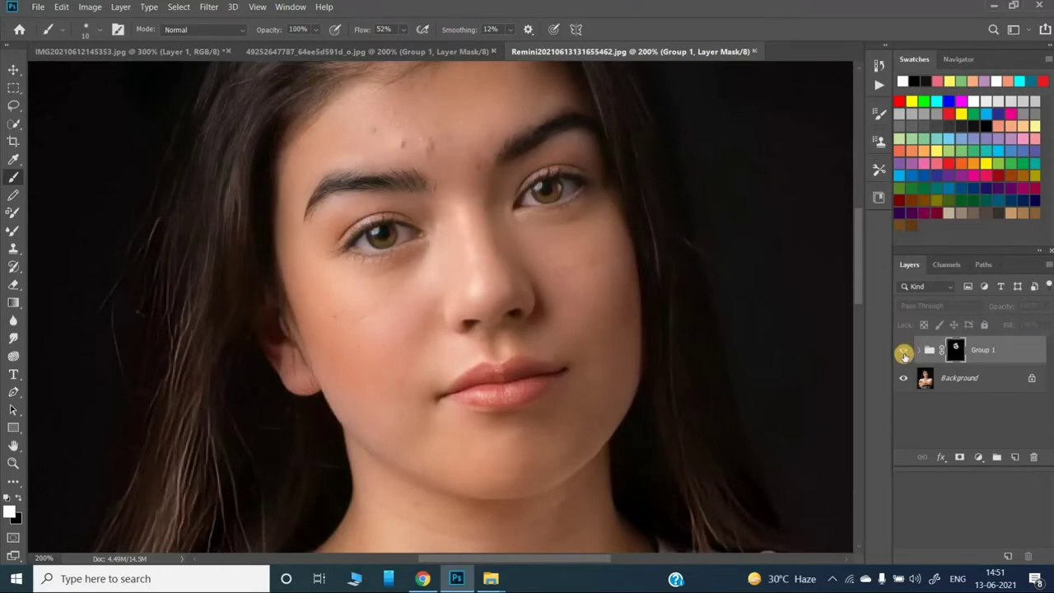